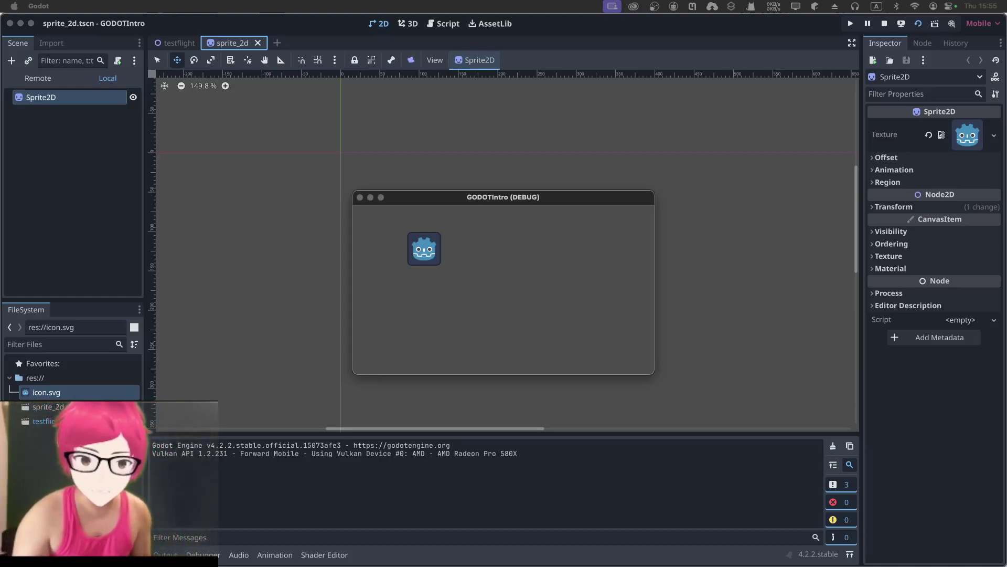
Add an AnimationPlayer node as a child of the Sprite2D node
{"action": "left_click", "coordinate": [92, 106]}
{"action": "left_click", "coordinate": [85, 100]}
{"action": "right_click", "coordinate": [82, 100]}
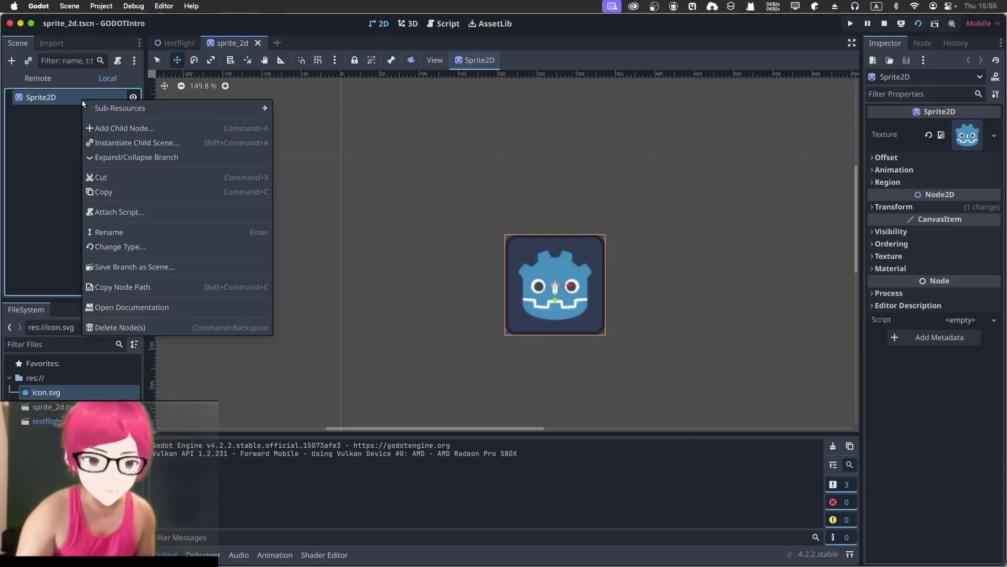
{"action": "left_click", "coordinate": [111, 132]}
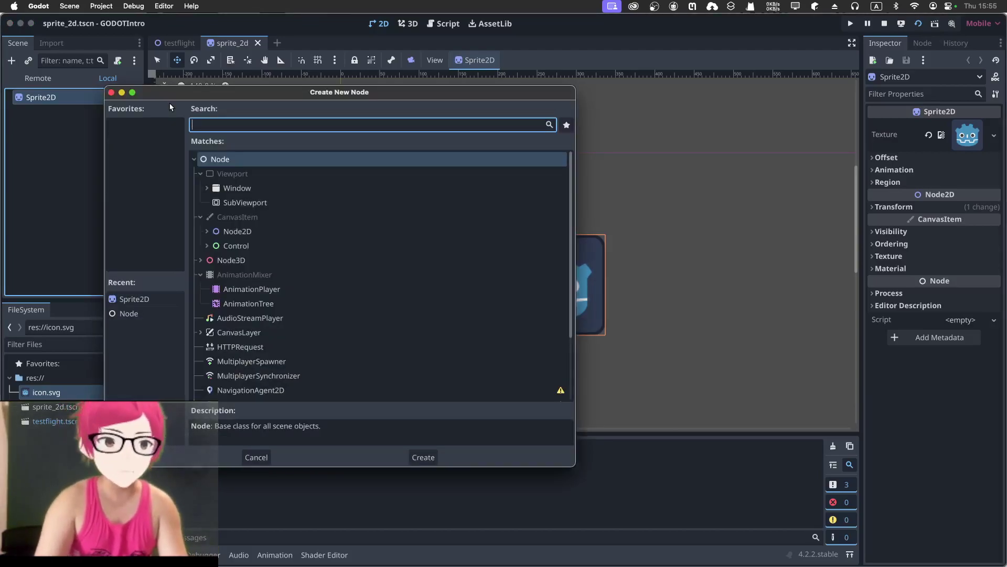
{"action": "type", "text": "animation"}
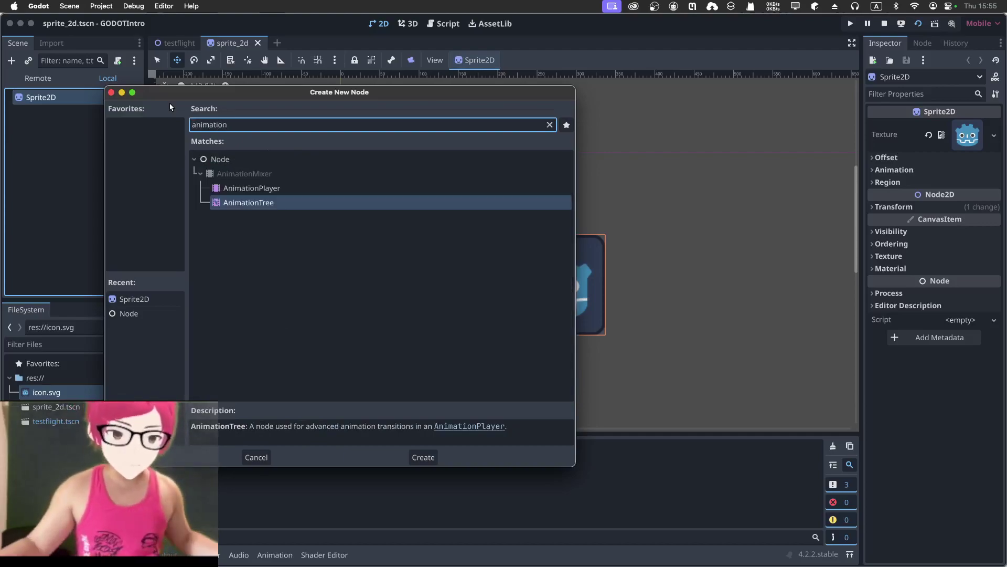
{"action": "left_click", "coordinate": [252, 188]}
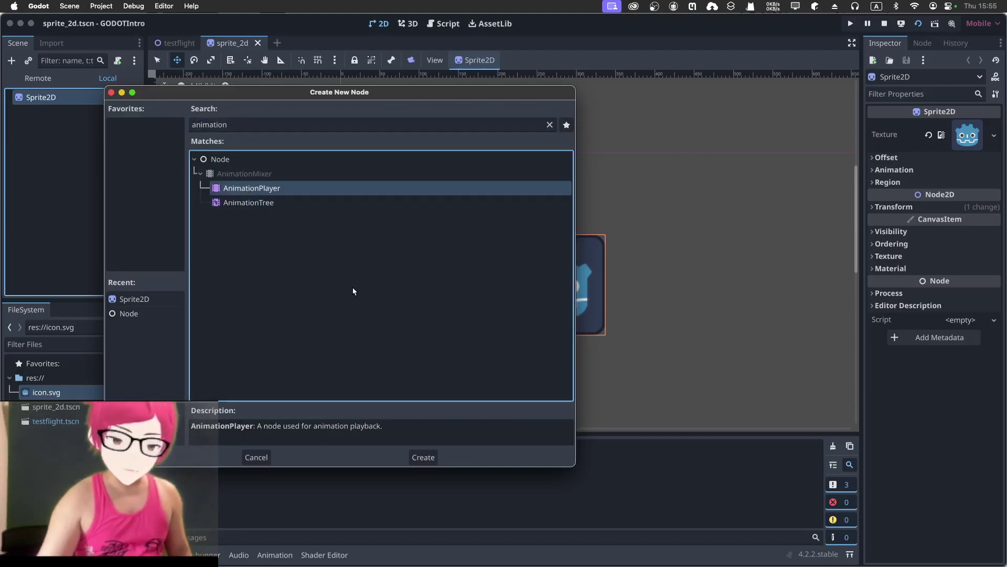
{"action": "left_click", "coordinate": [423, 457]}
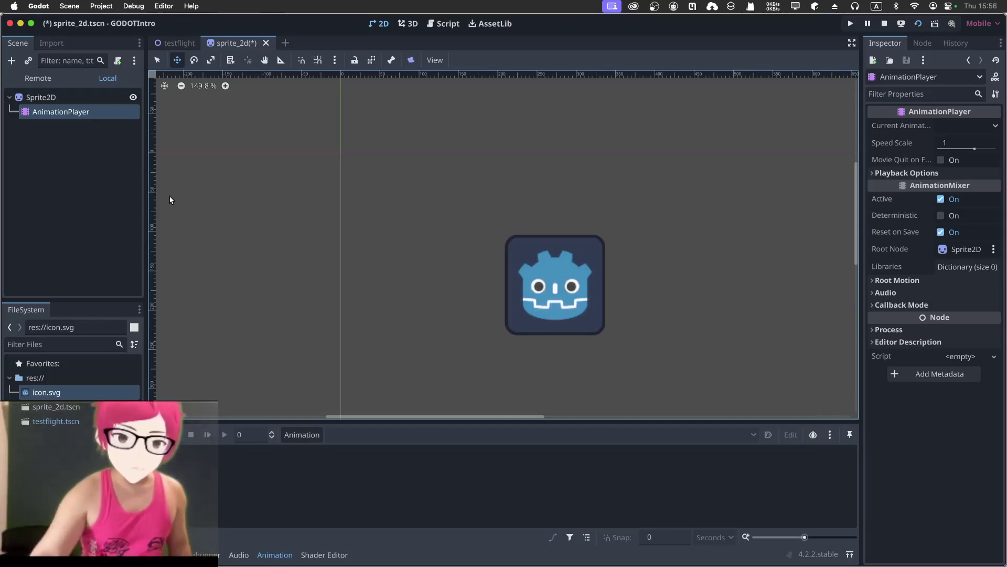
Set the Sprite2D node's x position to 100 px in its transform properties
{"action": "left_click", "coordinate": [34, 100]}
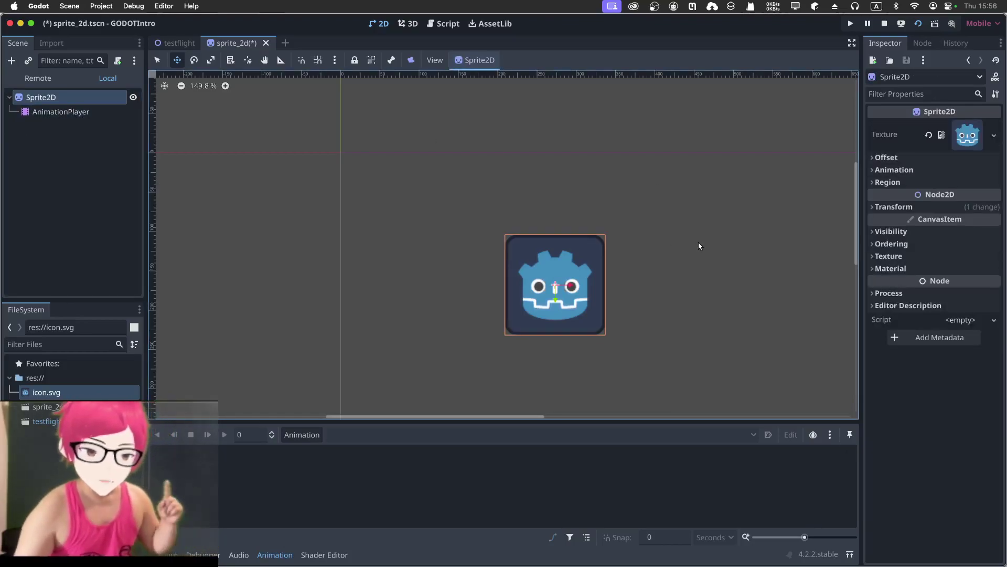
{"action": "left_click", "coordinate": [871, 206]}
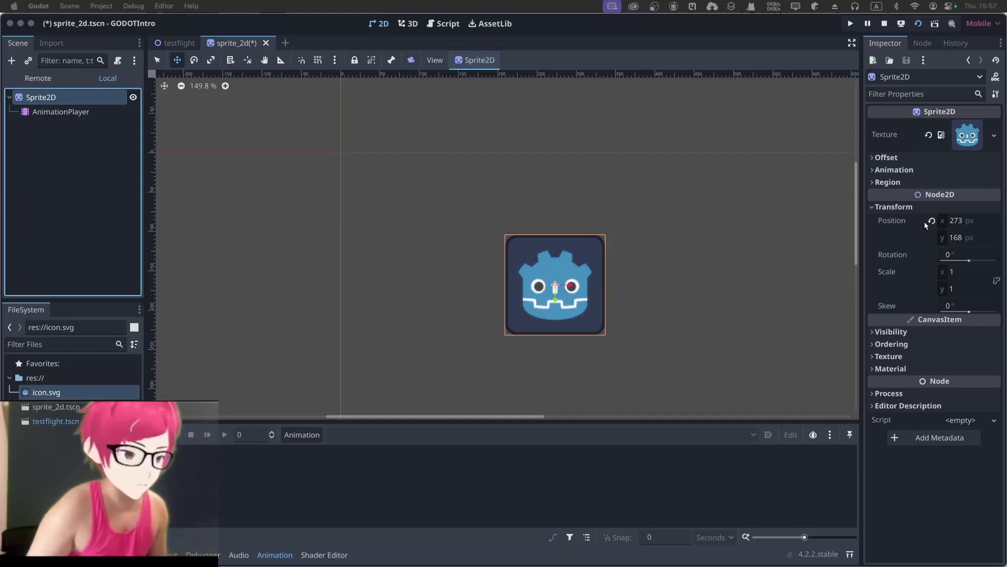
{"action": "left_click", "coordinate": [943, 223]}
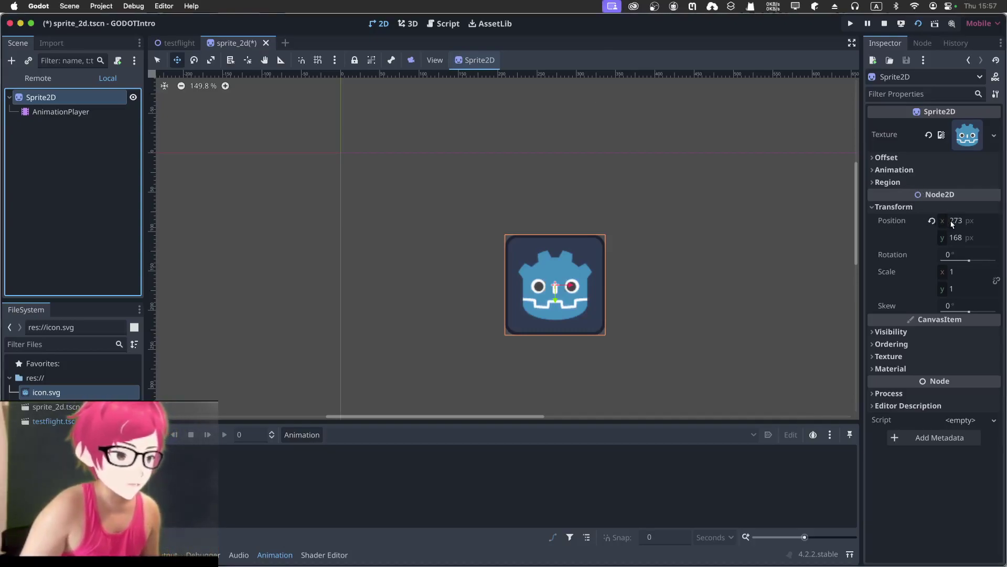
{"action": "left_click", "coordinate": [955, 221]}
{"action": "left_click_drag", "start_coordinate": [956, 221], "coordinate": [940, 221]}
{"action": "left_click", "coordinate": [964, 222]}
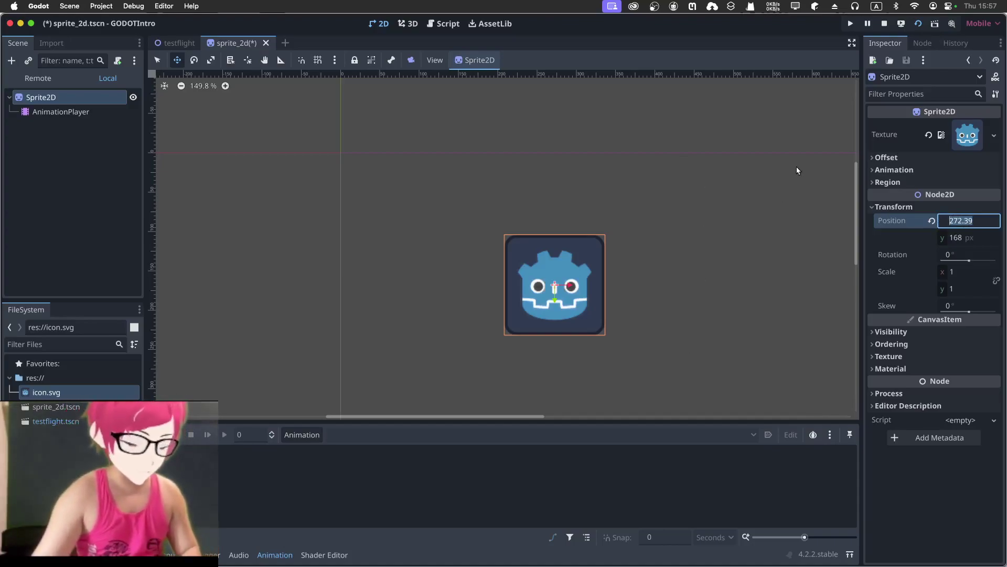
{"action": "type", "text": "100"}
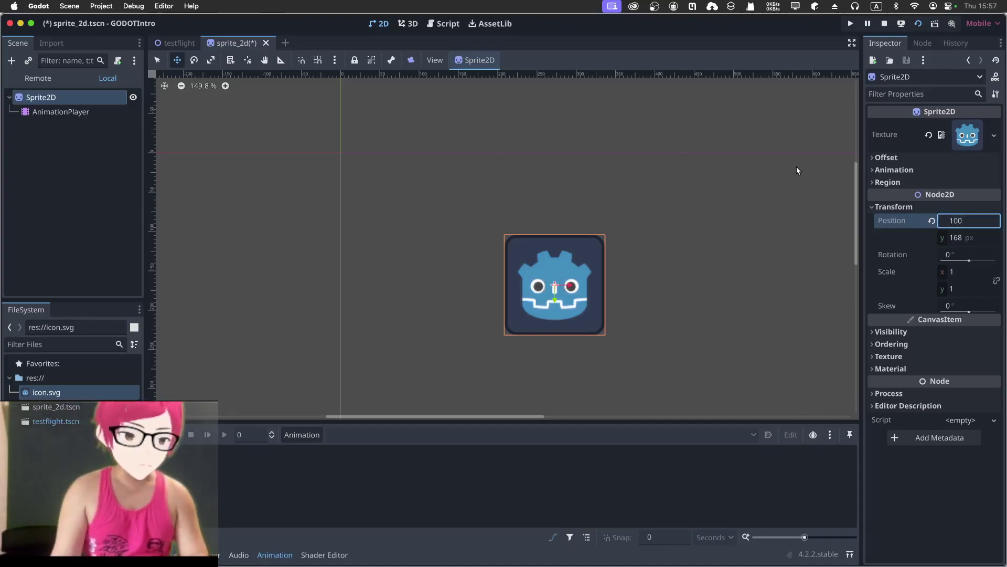
{"action": "key", "text": "Return"}
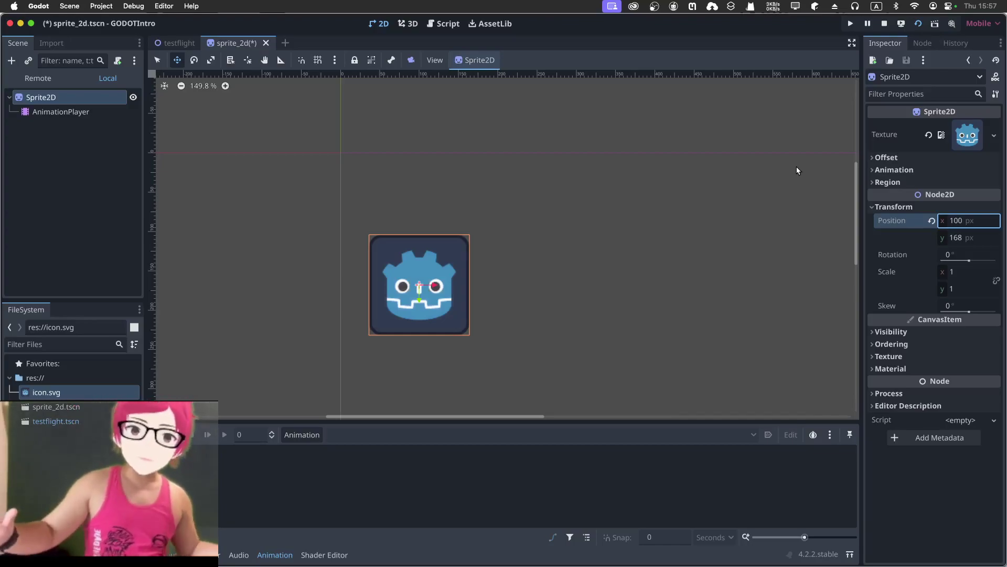
Create a new animation named "move" in the AnimationPlayer node
{"action": "left_click", "coordinate": [62, 112]}
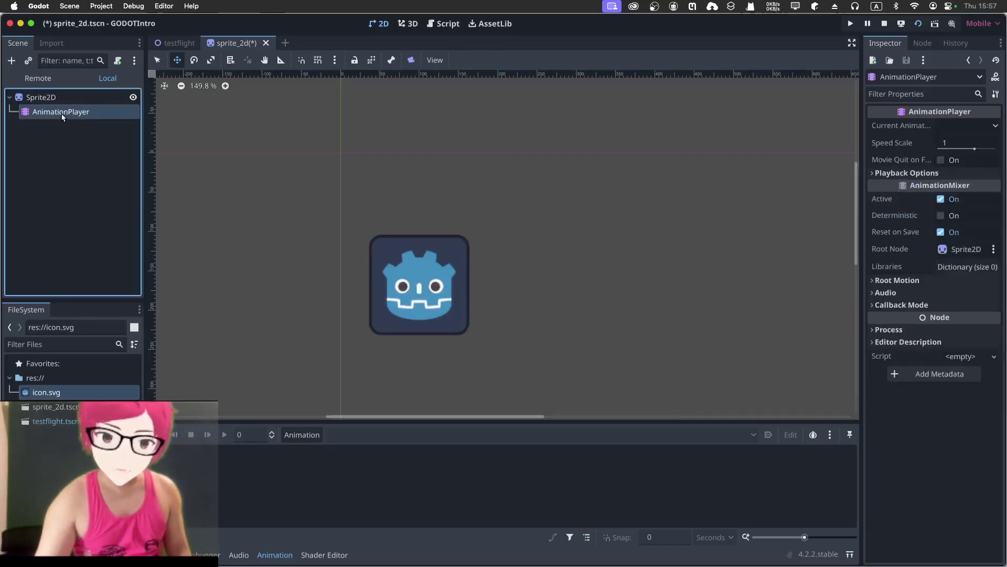
{"action": "left_click", "coordinate": [302, 439]}
{"action": "left_click", "coordinate": [307, 448]}
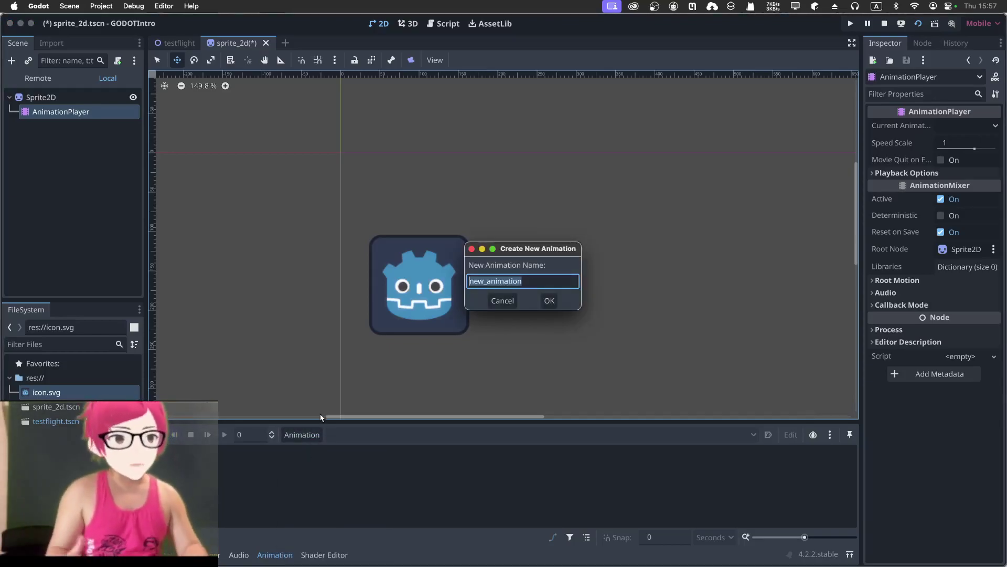
{"action": "type", "text": "move"}
{"action": "key", "text": "Return"}
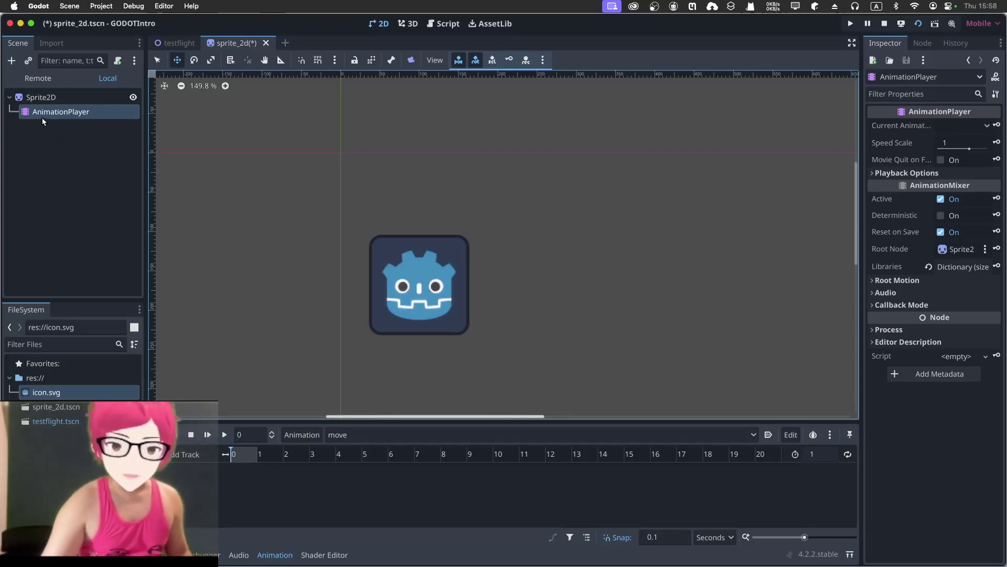
Set the Sprite2D node's position to x 0 px and y 0 px
{"action": "left_click", "coordinate": [42, 98]}
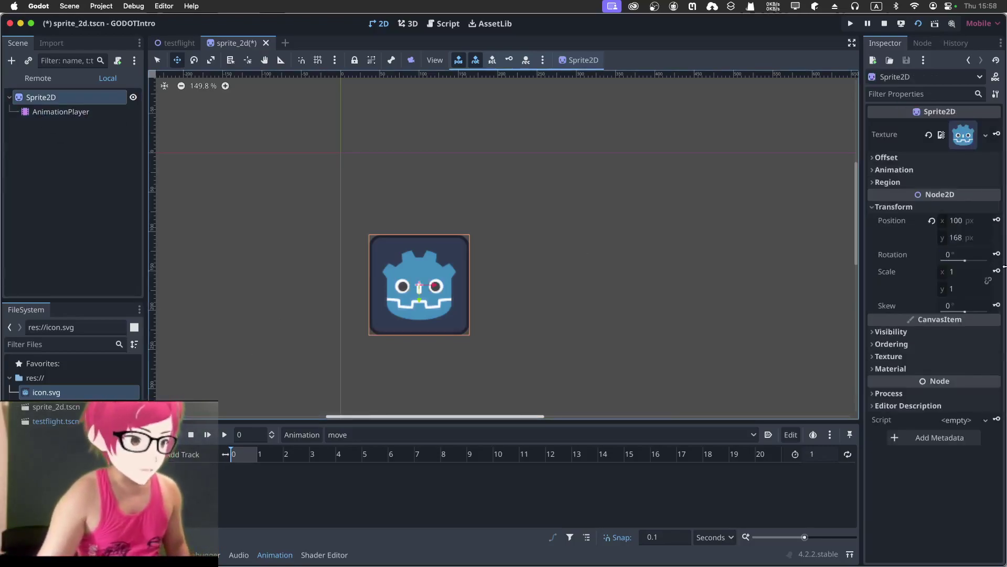
{"action": "left_click", "coordinate": [956, 221]}
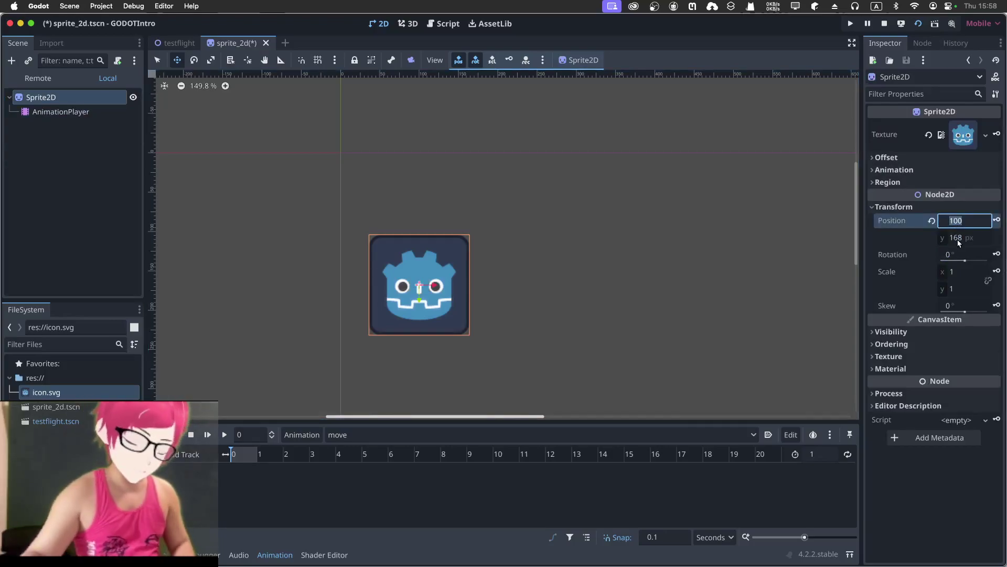
{"action": "type", "text": "0"}
{"action": "key", "text": "Return"}
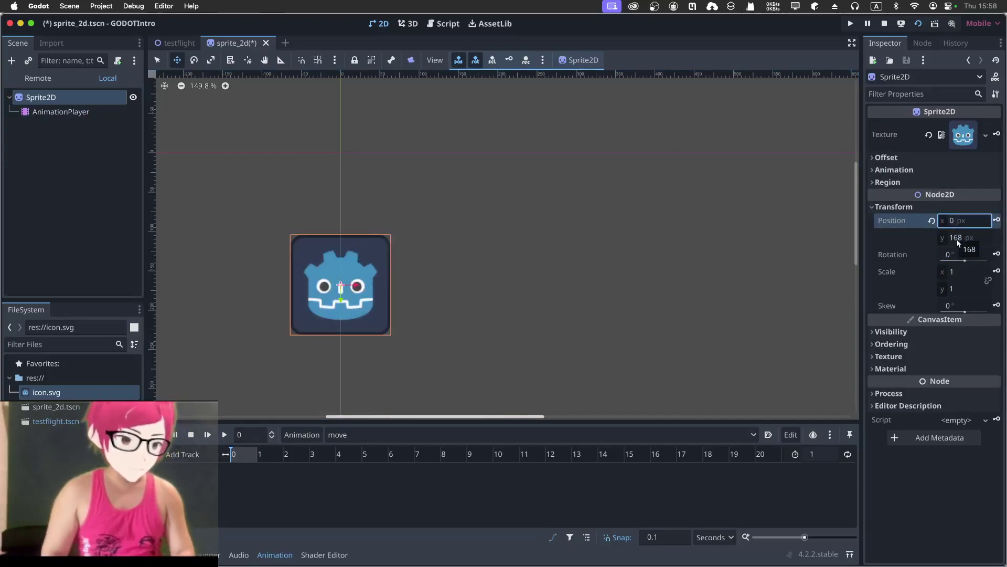
{"action": "left_click", "coordinate": [958, 241]}
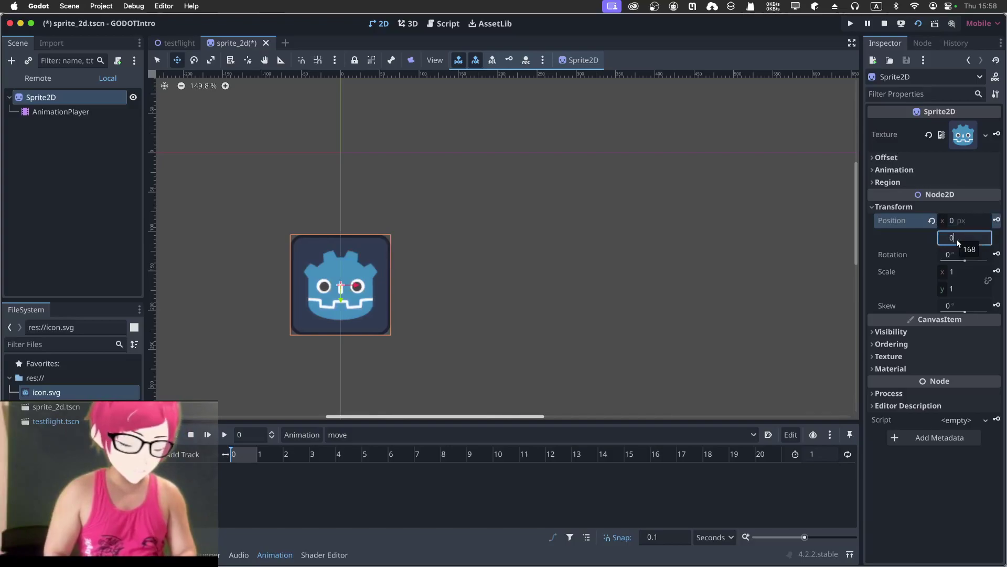
{"action": "key", "text": "Return"}
{"action": "middle_click_drag", "start_coordinate": [504, 252], "coordinate": [535, 356]}
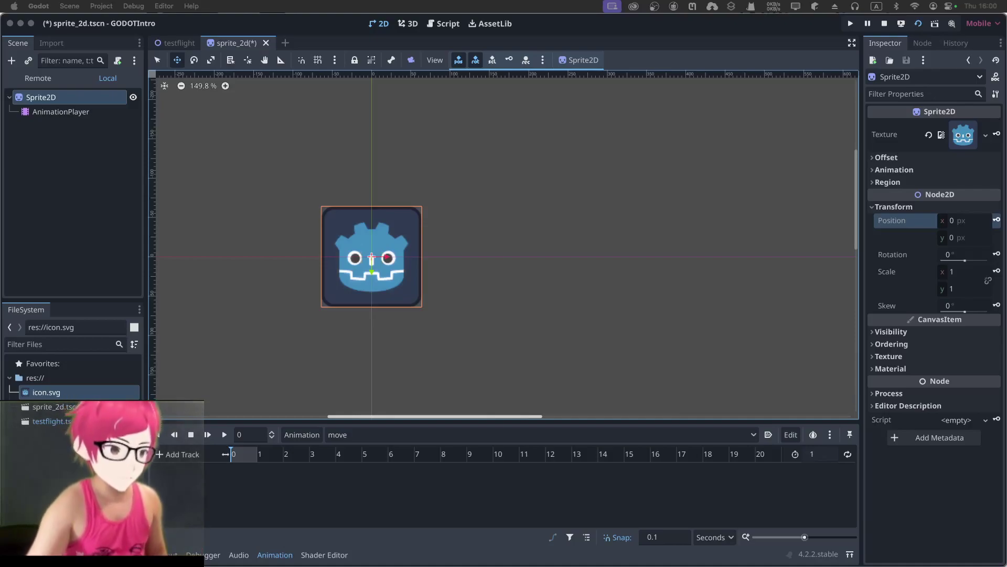
Insert a position key for Sprite2D at 0 seconds, creating a new position track with a RESET track
{"action": "left_click", "coordinate": [998, 225]}
{"action": "left_click", "coordinate": [998, 224]}
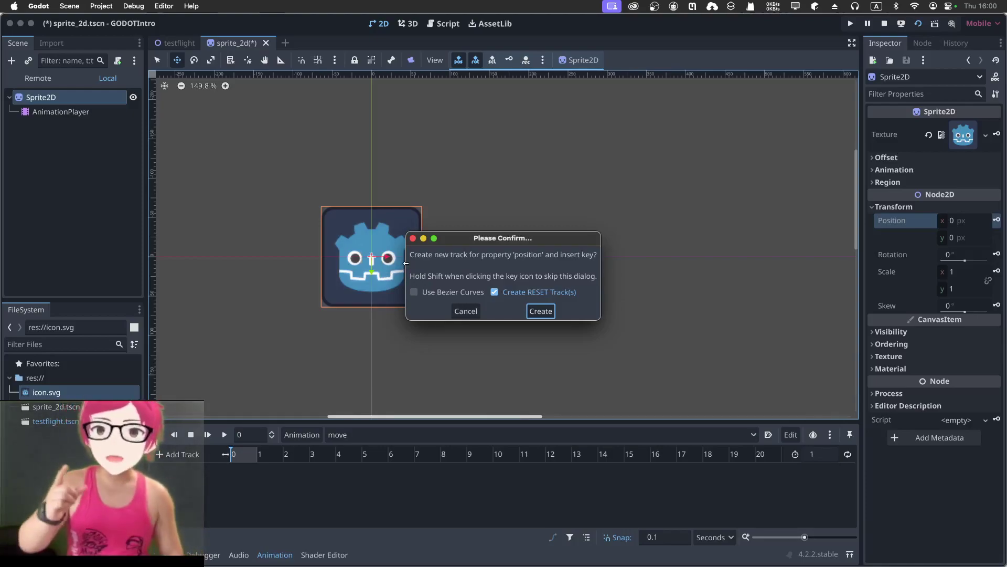
{"action": "left_click", "coordinate": [540, 311]}
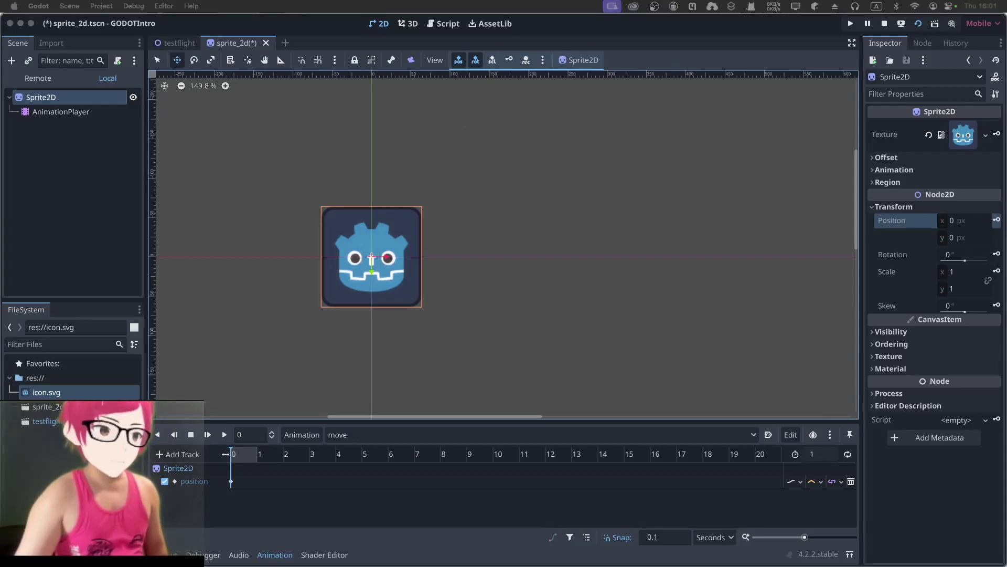
At 1 second in the move animation, set the Sprite2D position to x 100, y 50 px and insert a position key
{"action": "left_click", "coordinate": [258, 453]}
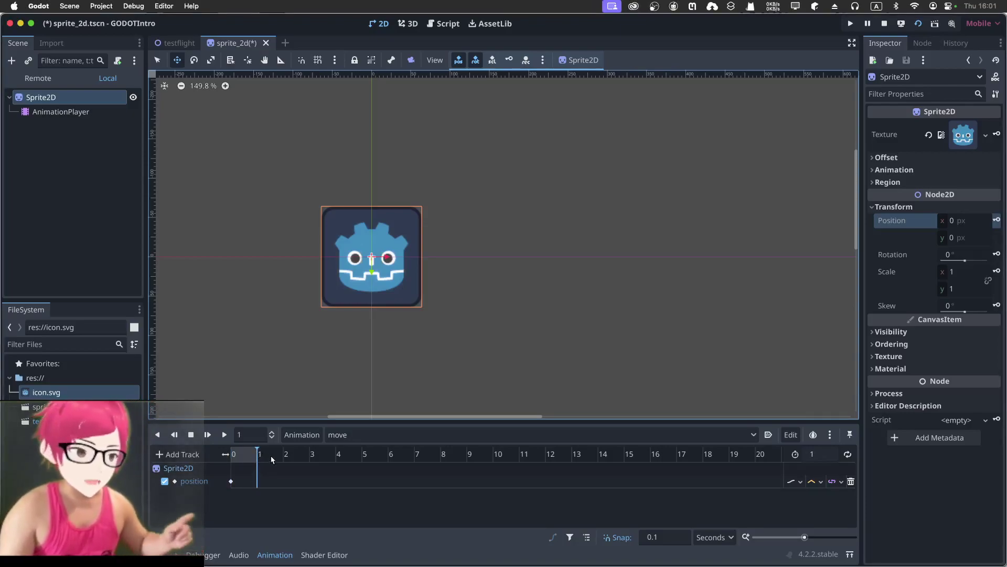
{"action": "left_click", "coordinate": [964, 224]}
{"action": "type", "text": "100"}
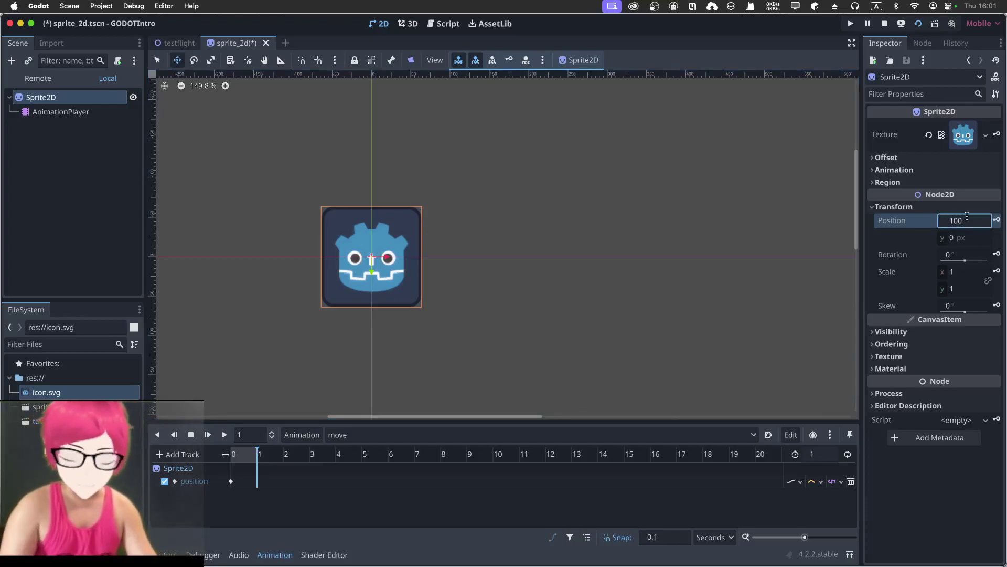
{"action": "key", "text": "Tab"}
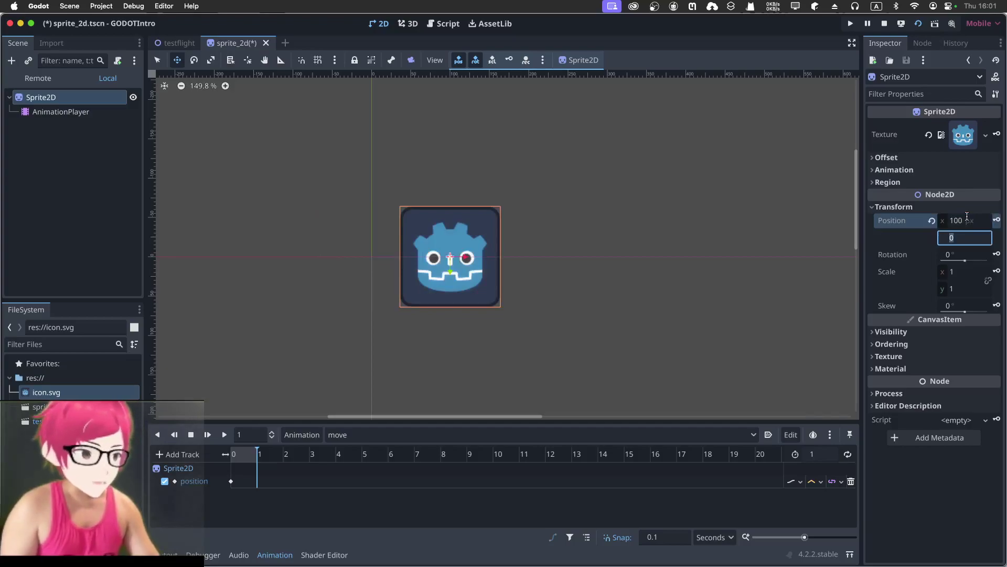
{"action": "type", "text": "50"}
{"action": "key", "text": "Return"}
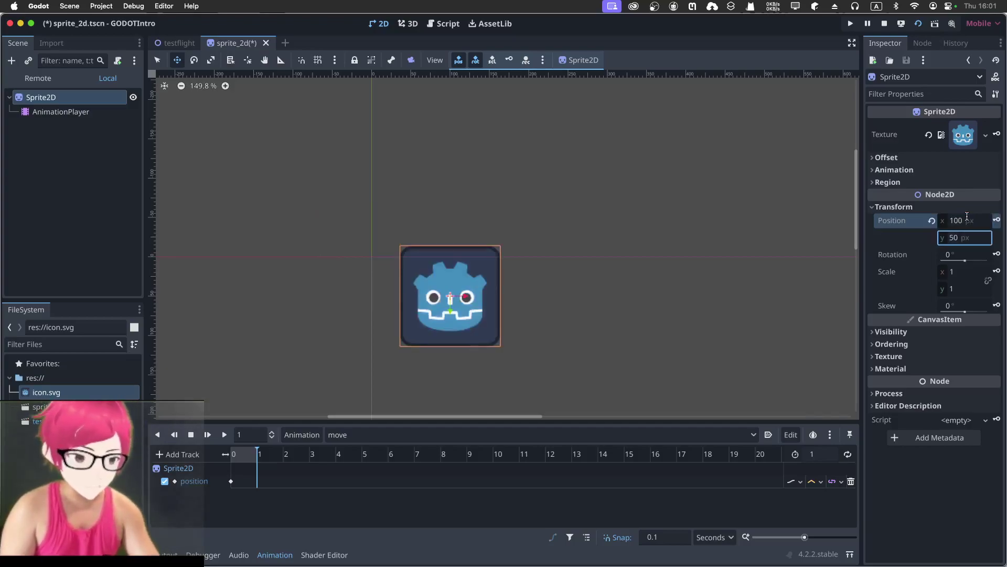
{"action": "left_click", "coordinate": [997, 221]}
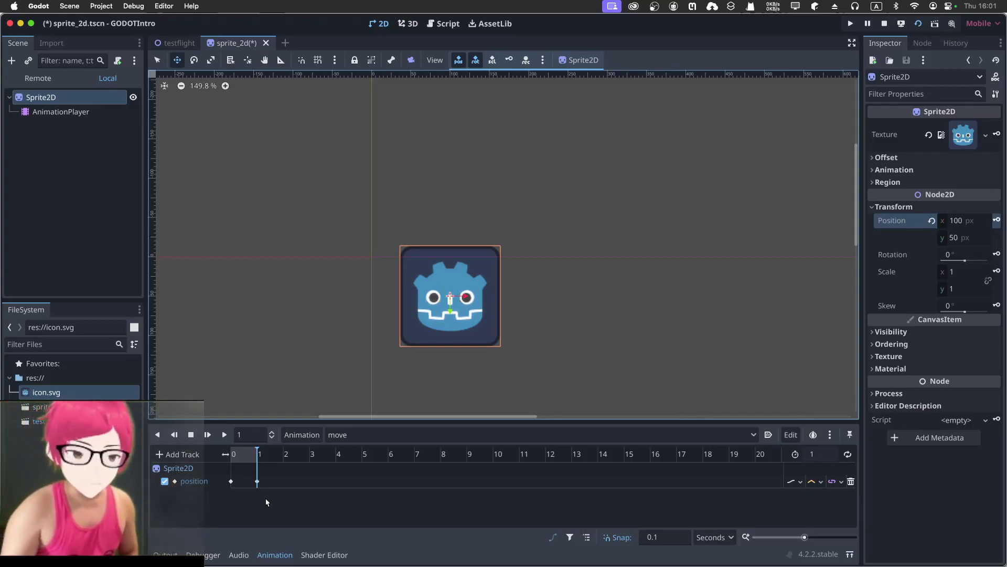
Turn on looping and autoplay on load for the move animation
{"action": "left_click", "coordinate": [849, 455]}
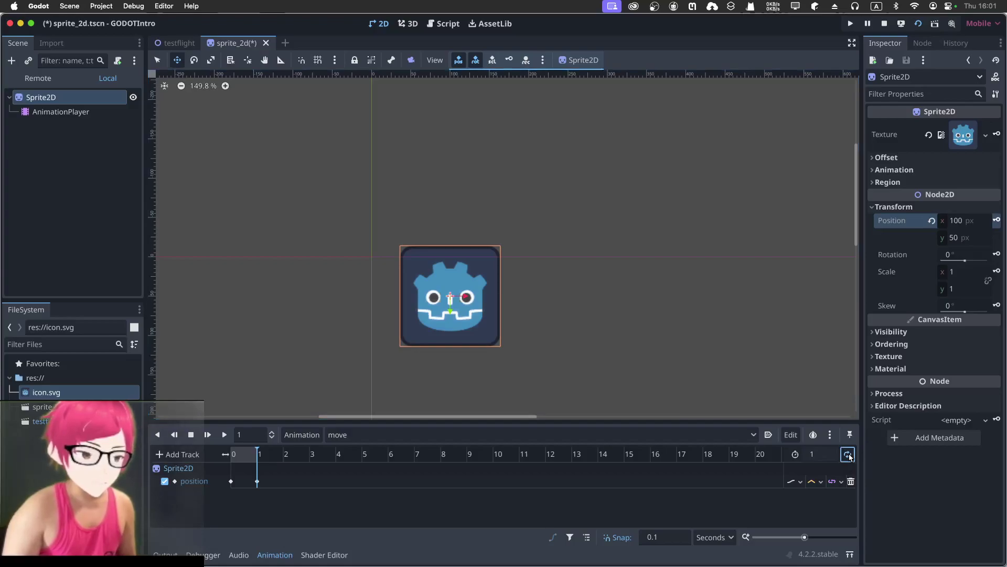
{"action": "left_click", "coordinate": [769, 435]}
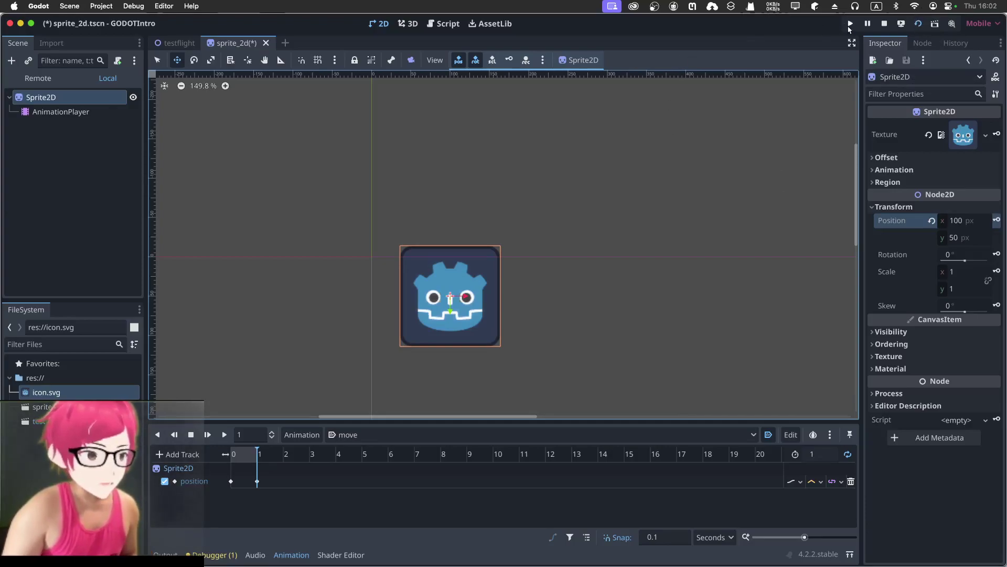
Run the project again to check the sprite's animation, and close the game window
{"action": "left_click", "coordinate": [919, 24]}
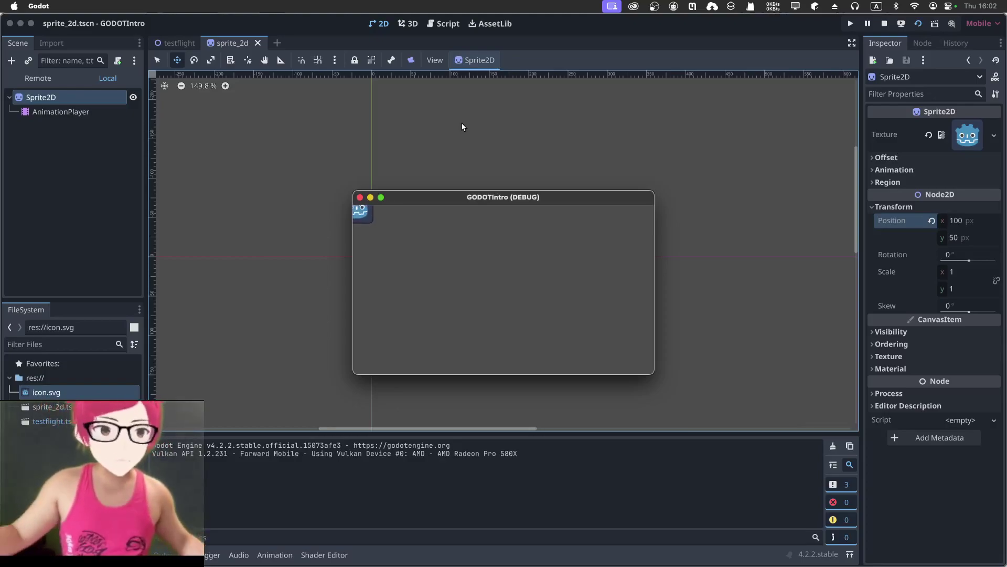
{"action": "left_click", "coordinate": [360, 198]}
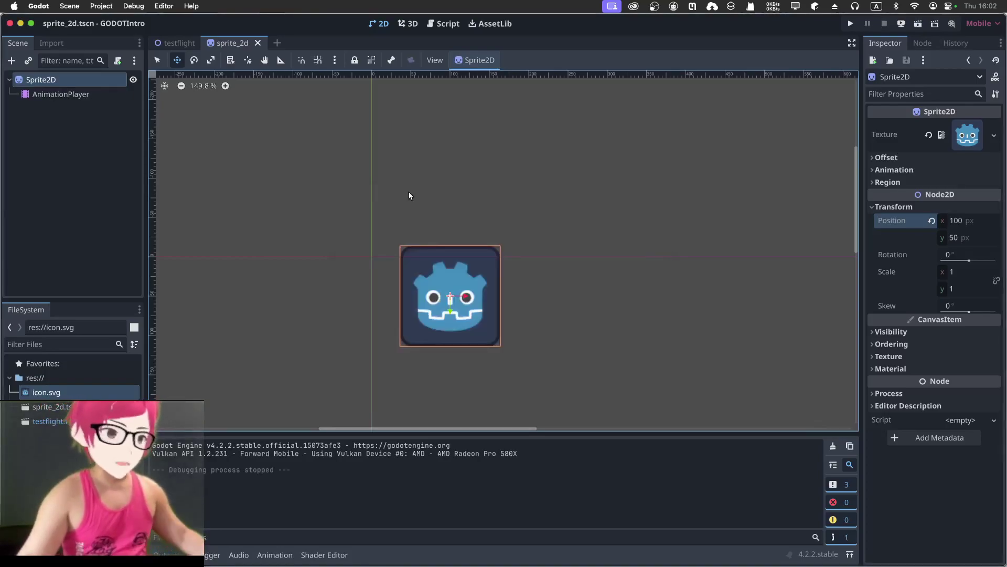